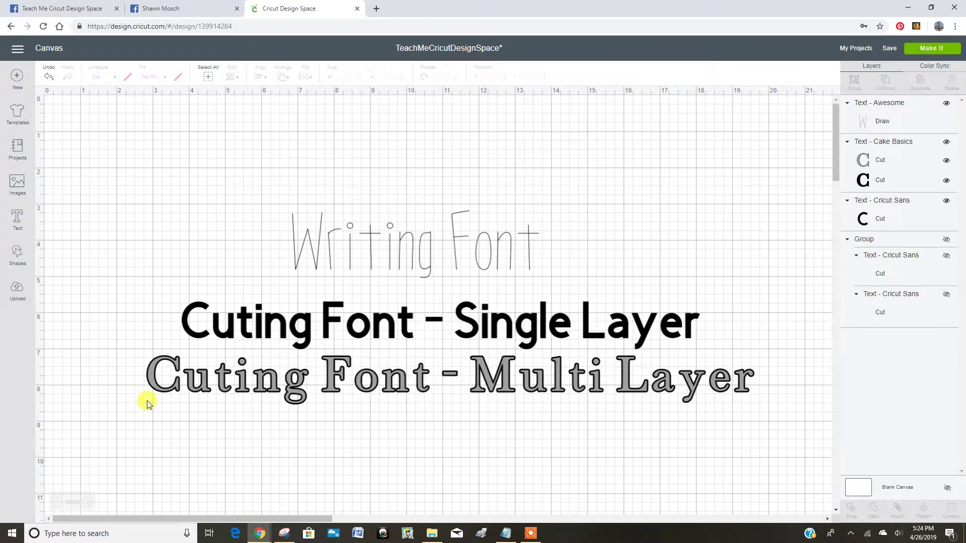
Step: Start a new text object reading 'TEXT' below the existing font samples
left_click(18, 228)
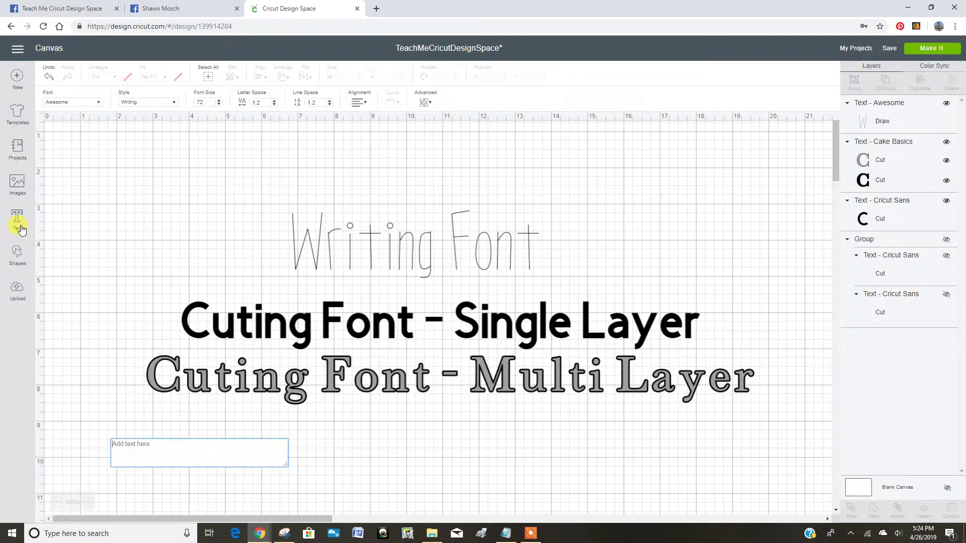
type("TE")
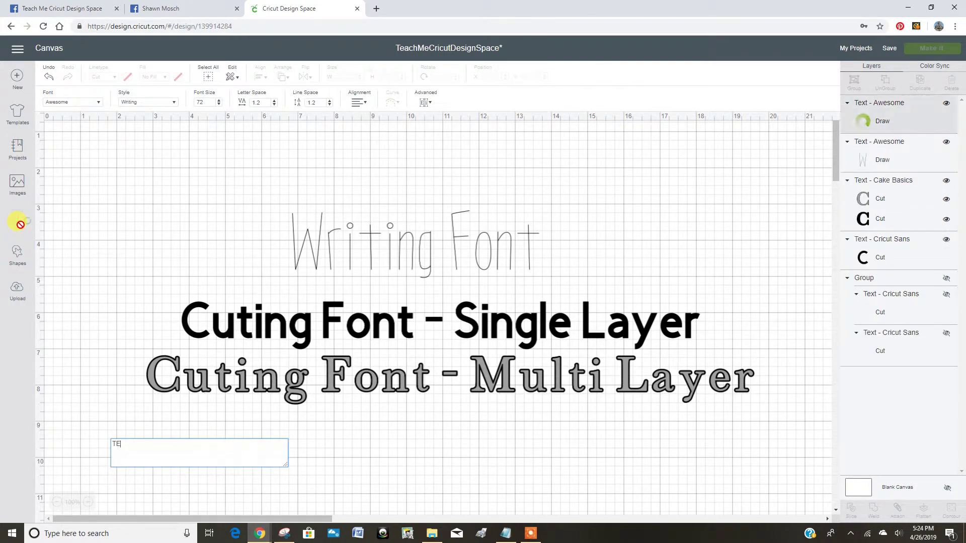
type("XT")
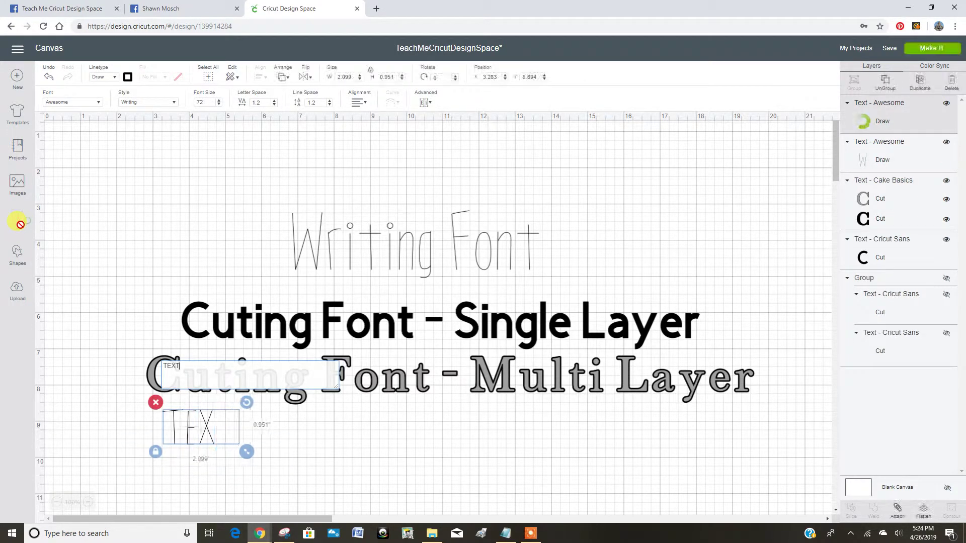
Step: Finish editing and drag 'TEXT' to the canvas top-left, left of Writing Font
left_click(295, 459)
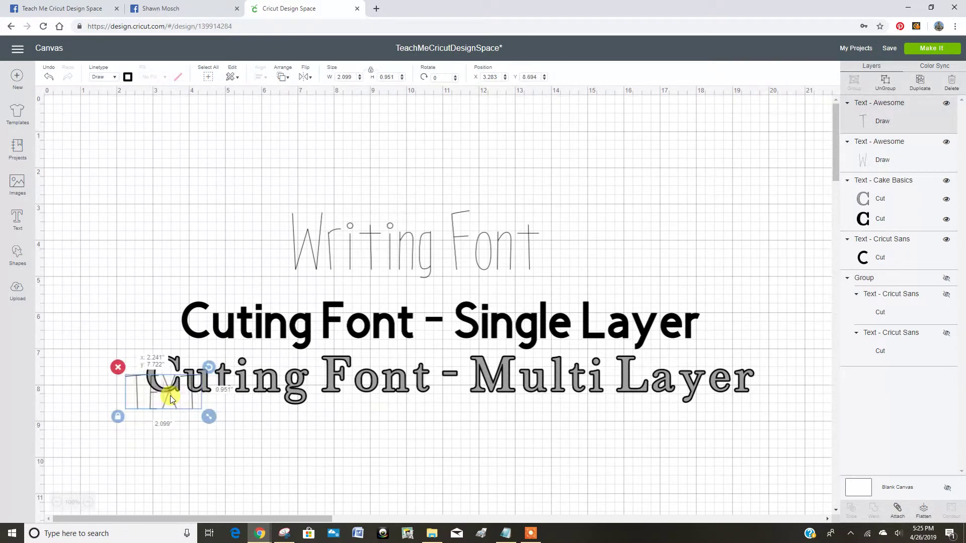
mouse_move(212, 436)
left_mouse_down()
mouse_move(171, 102)
mouse_move(165, 233)
left_mouse_up()
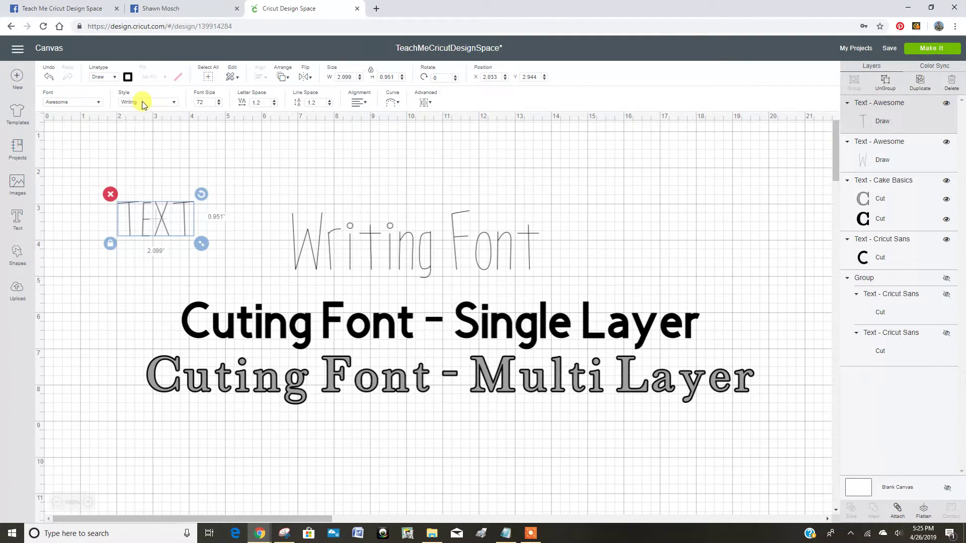
Step: Filter the font list to Single Layer fonts, clearing the Writing filter
left_click(86, 104)
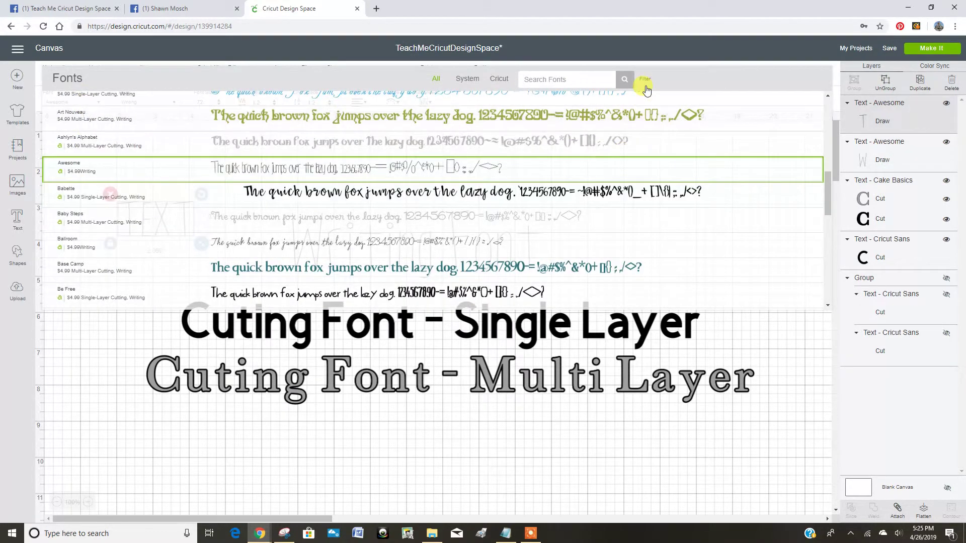
left_click(632, 80)
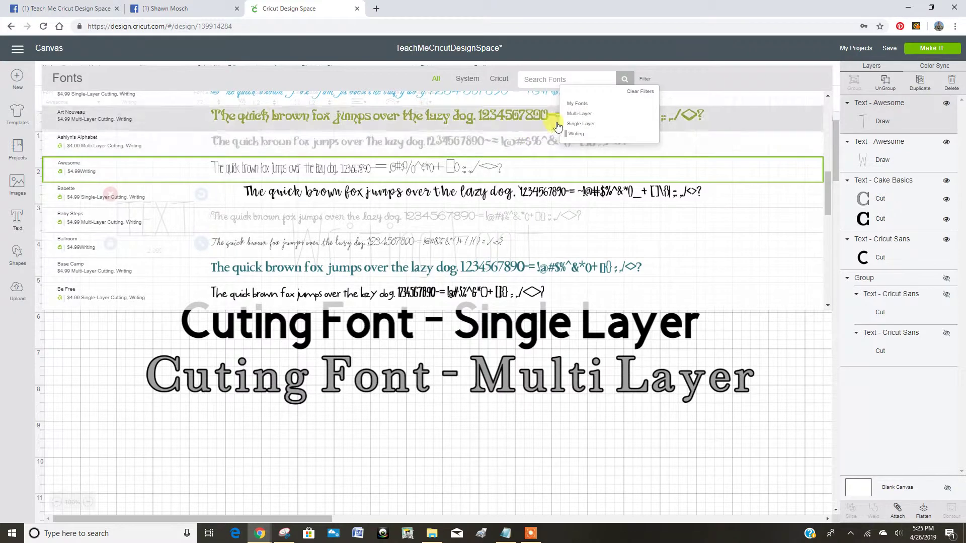
left_click(578, 106)
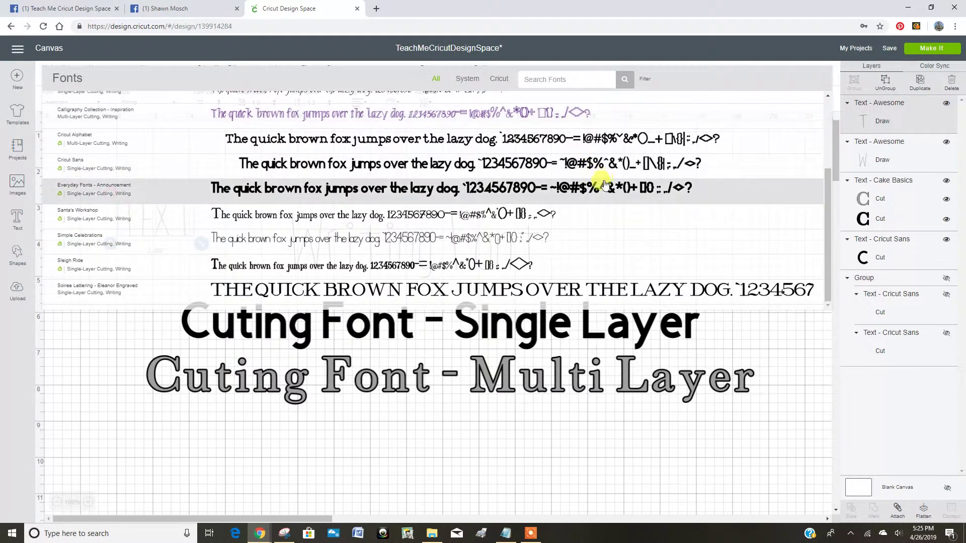
left_click(645, 79)
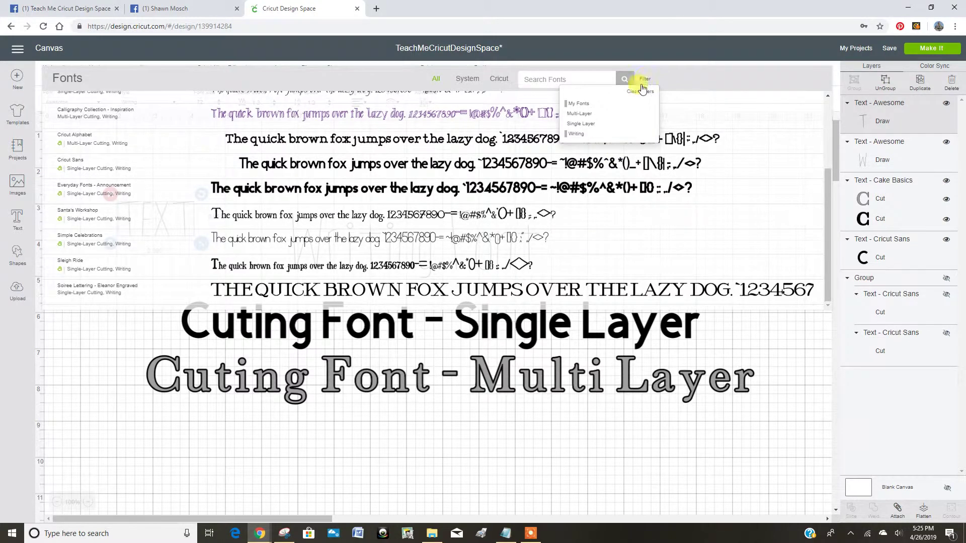
left_click(581, 135)
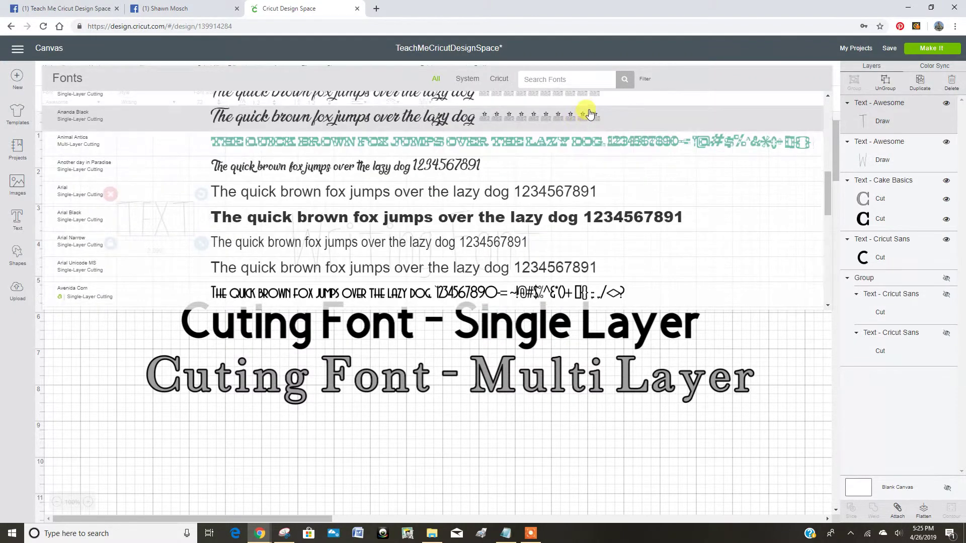
left_click(642, 78)
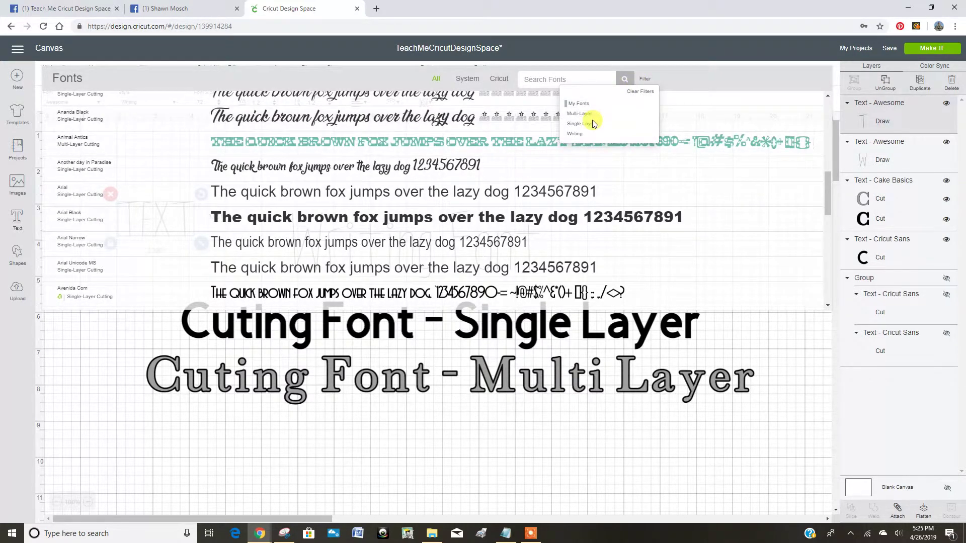
left_click(592, 125)
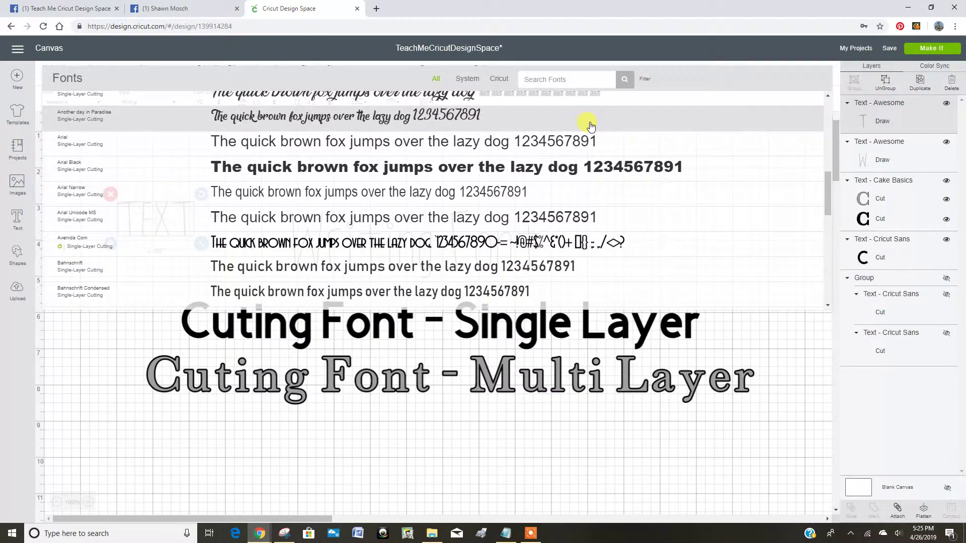
Step: Apply Arial to the TEXT object and bring up its colour choices
left_click(443, 149)
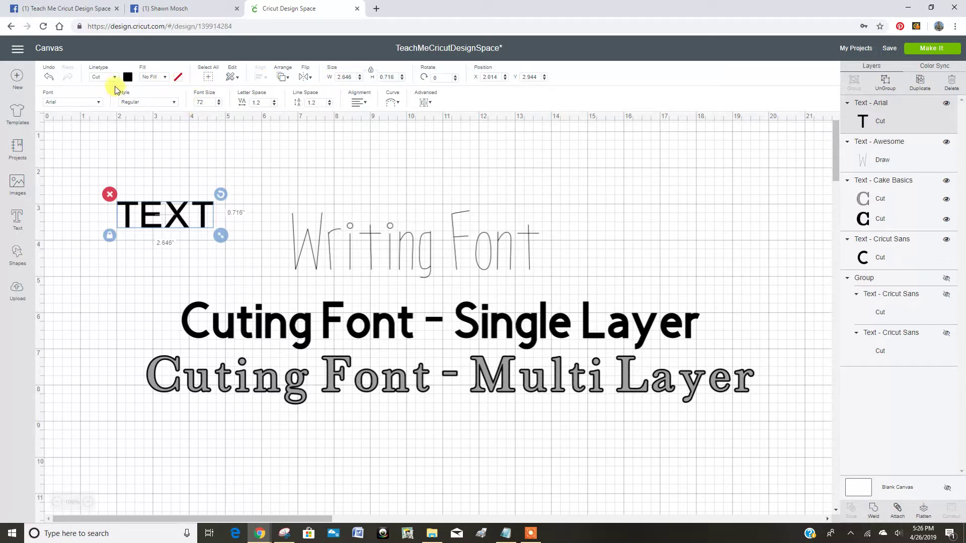
left_click(127, 78)
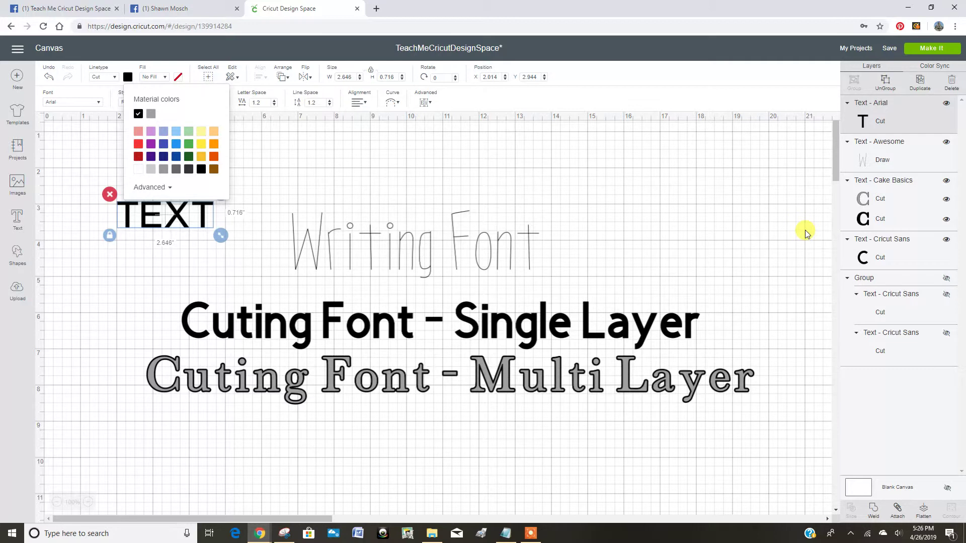
Step: Nudge the 'Cuting Font - Single Layer' line up toward Writing Font
left_click(751, 236)
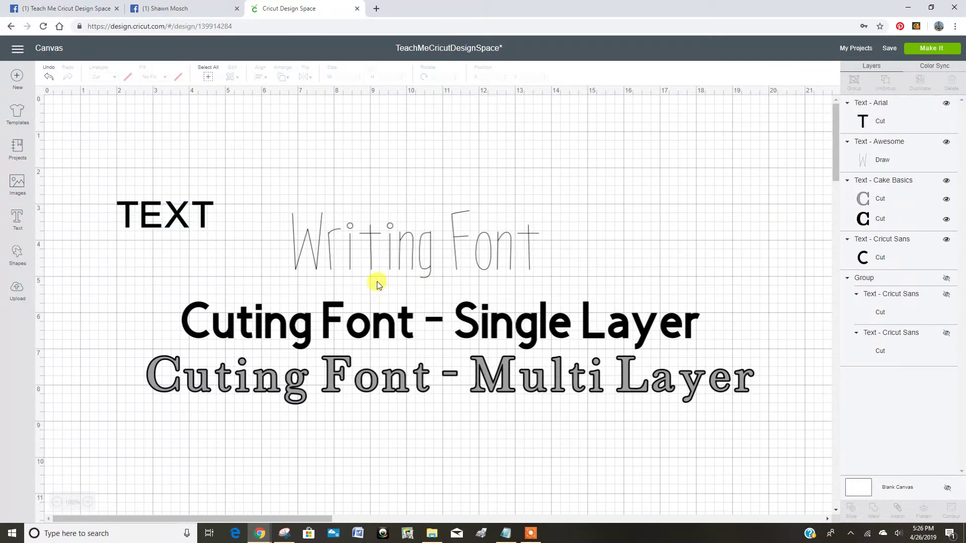
left_click(427, 270)
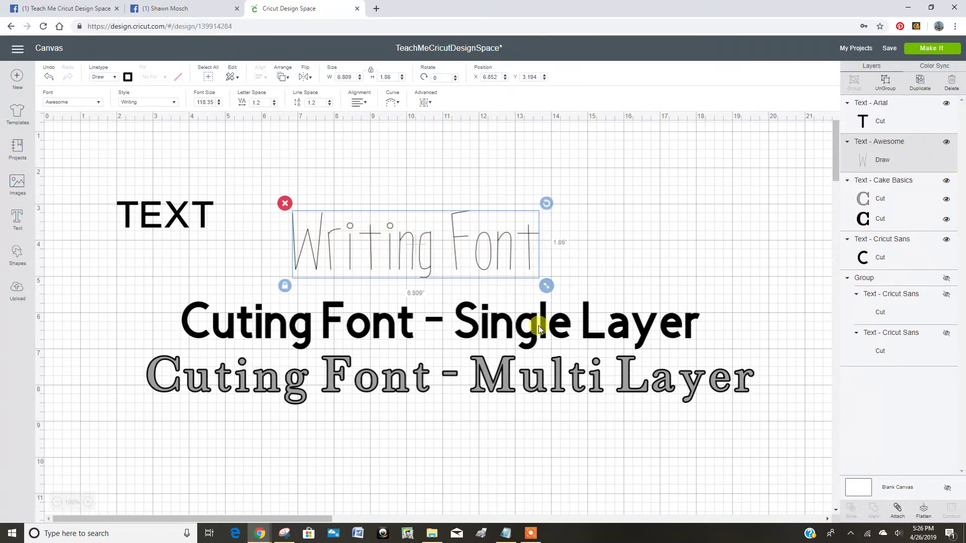
key("Escape")
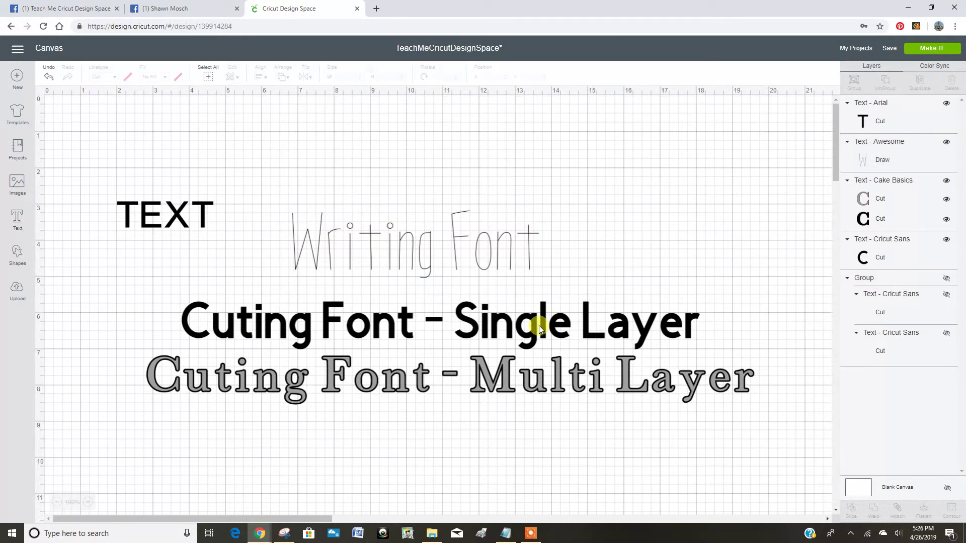
mouse_move(549, 326)
left_mouse_down()
mouse_move(769, 278)
mouse_move(566, 314)
left_mouse_up()
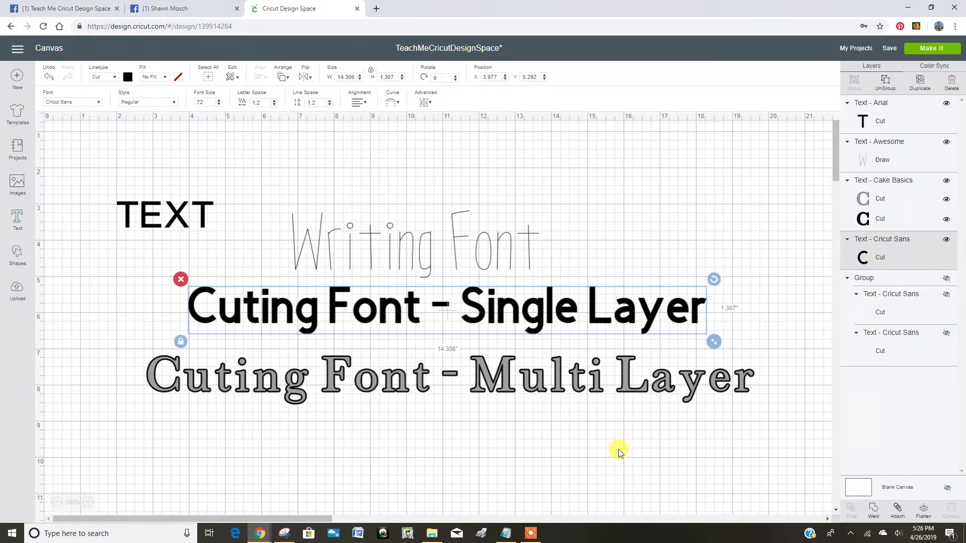
left_click(638, 374)
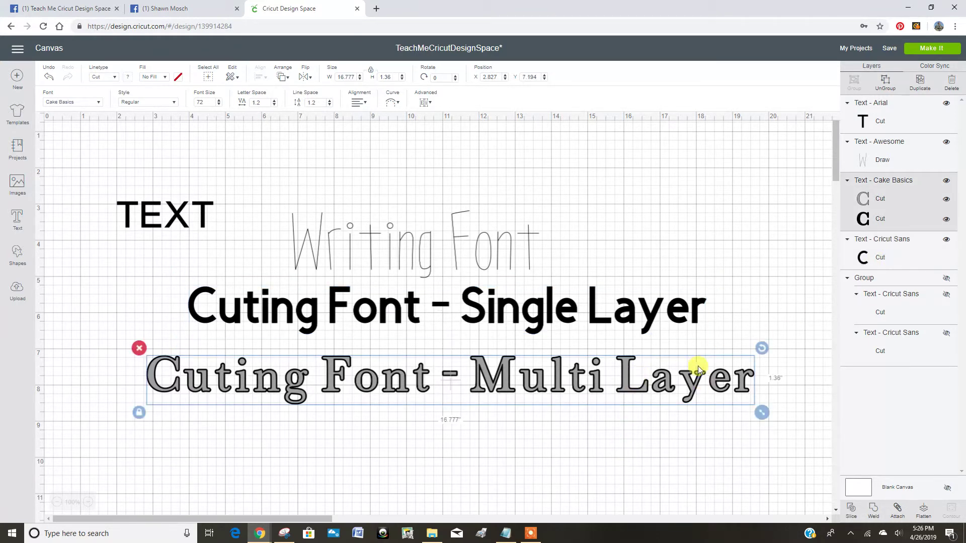